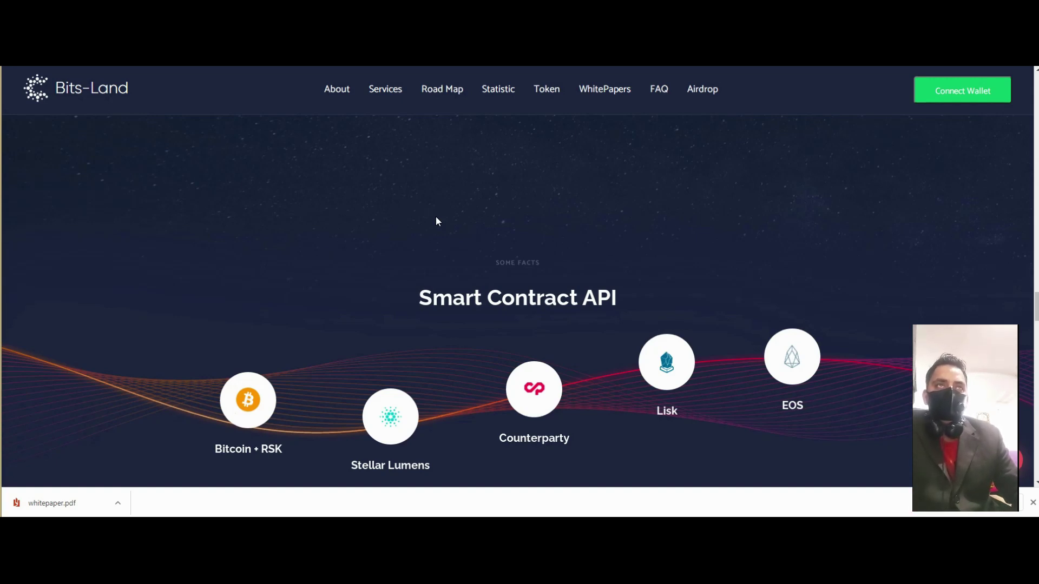
scroll(812, 240, "up", 5)
left_click_drag(1029, 267, 1033, 70)
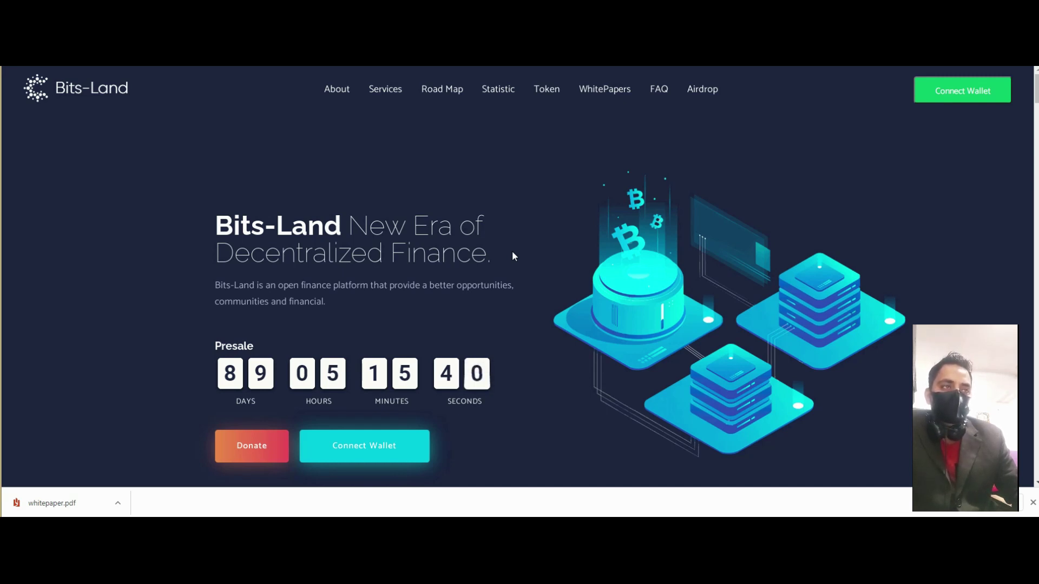
scroll(216, 317, "down", 2)
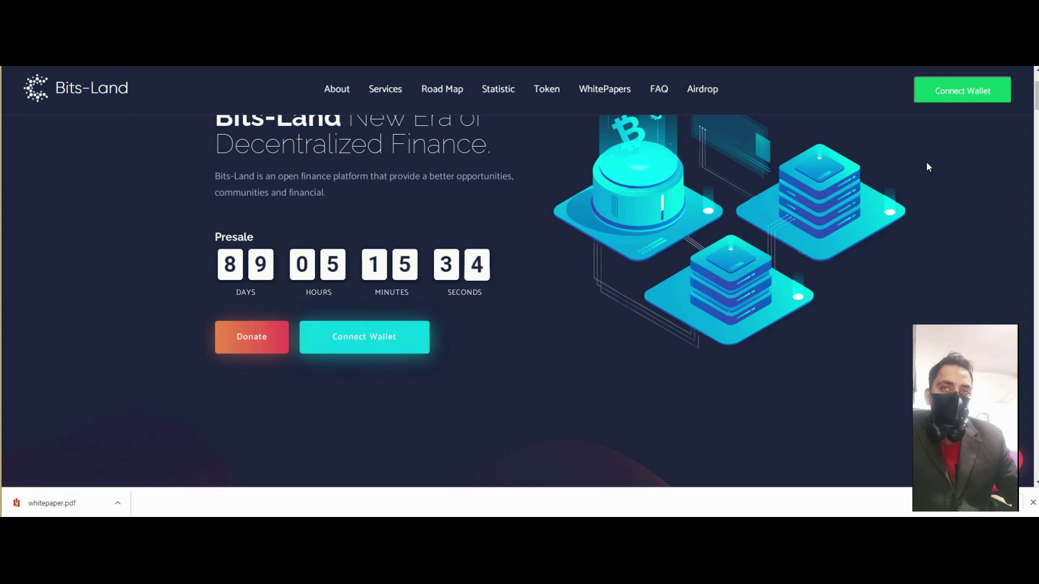
Bring up the link options menu for the Airdrop navigation link
right_click(690, 90)
Open the Bits-Land Airdrop page in a new browser tab
left_click(709, 98)
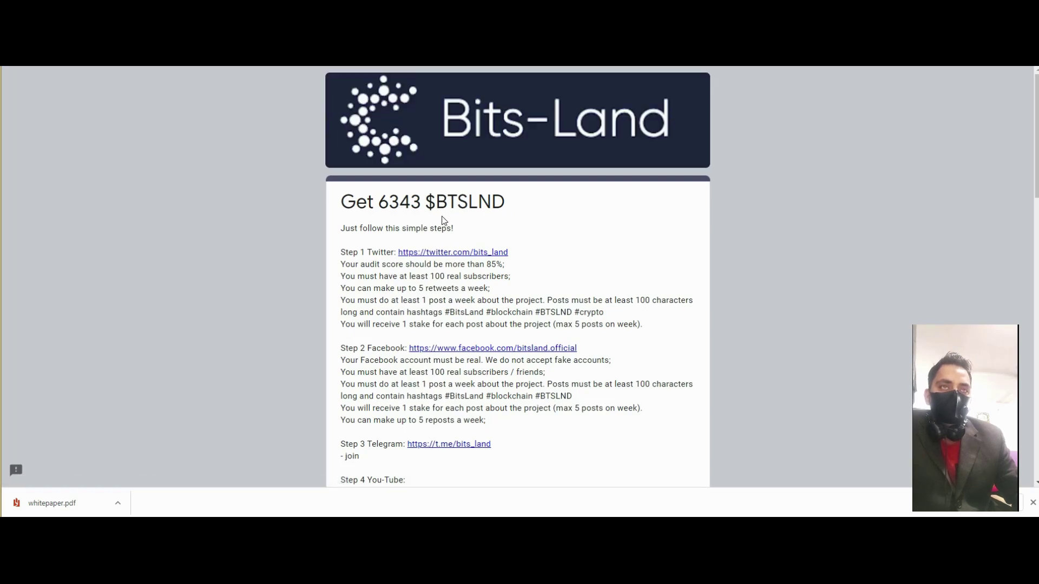
scroll(379, 258, "down", 1)
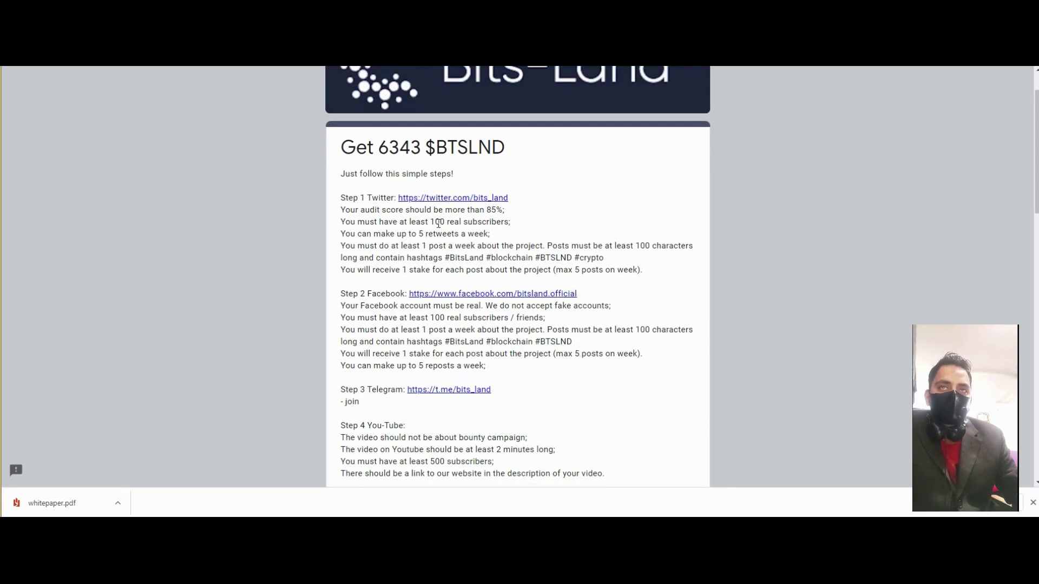
scroll(420, 273, "down", 3)
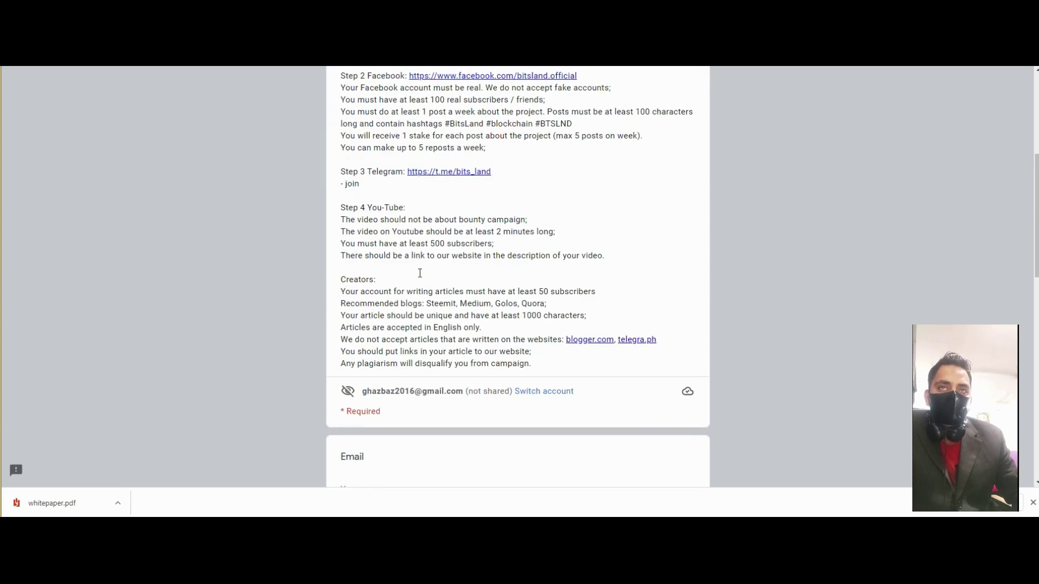
scroll(442, 267, "down", 5)
scroll(444, 267, "down", 3)
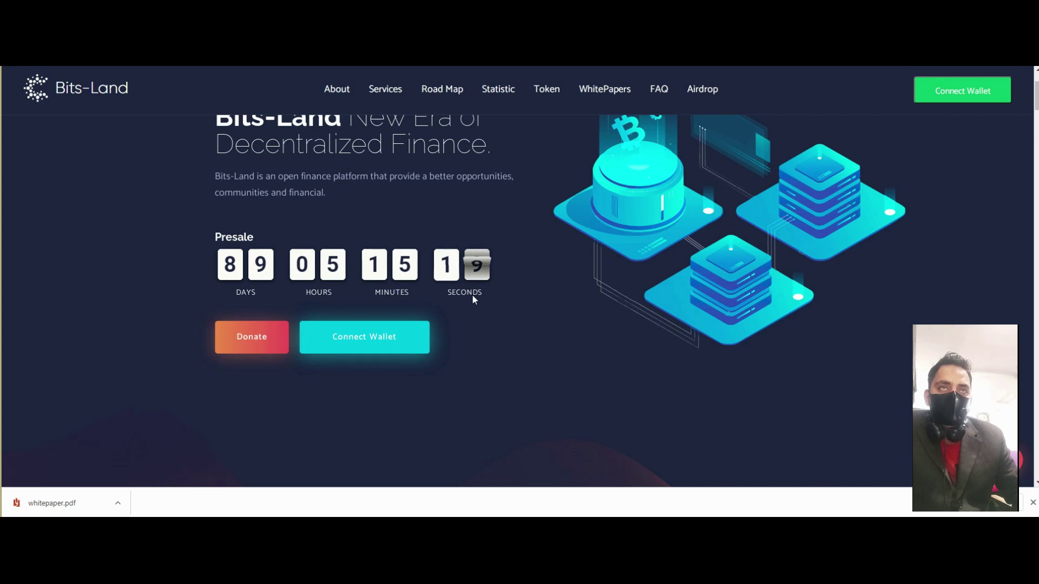
scroll(475, 296, "down", 5)
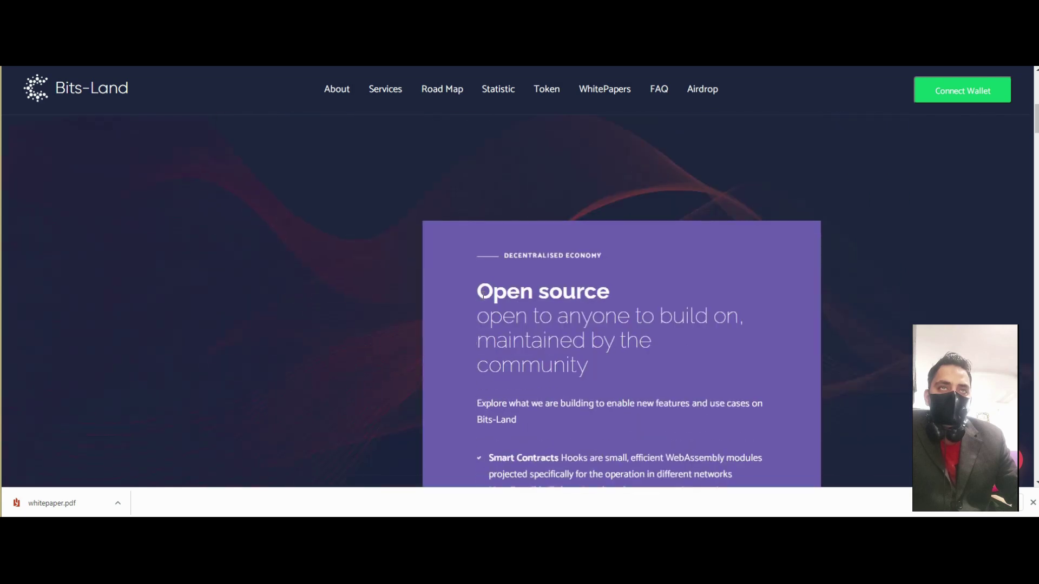
scroll(485, 288, "down", 2)
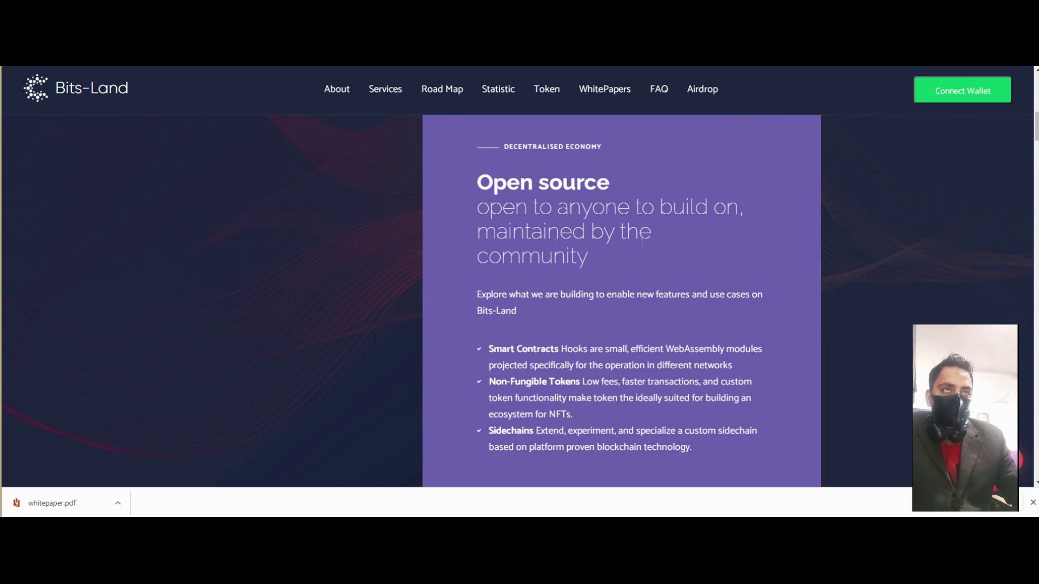
scroll(583, 248, "down", 2)
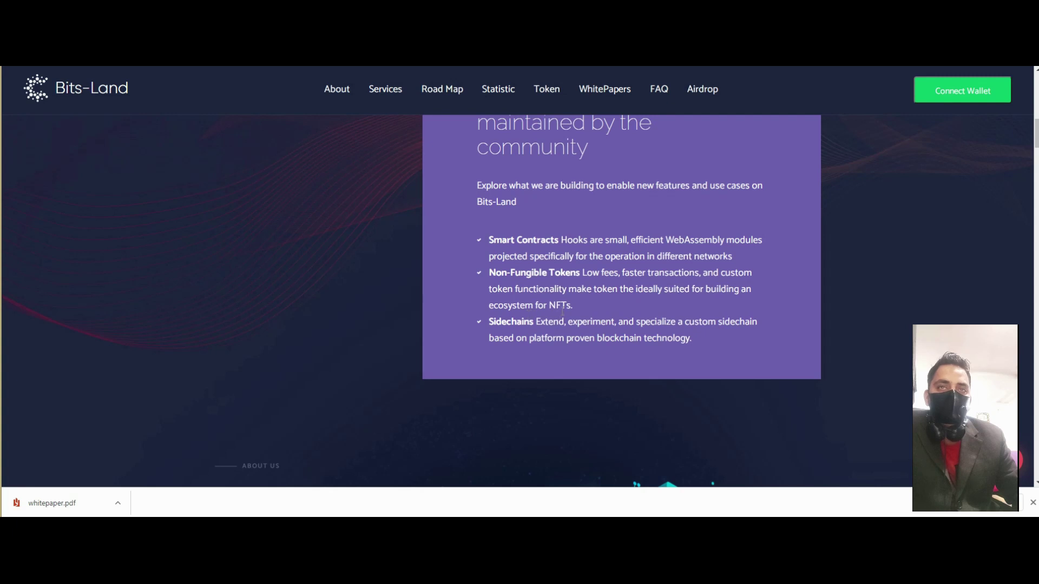
scroll(563, 311, "down", 2)
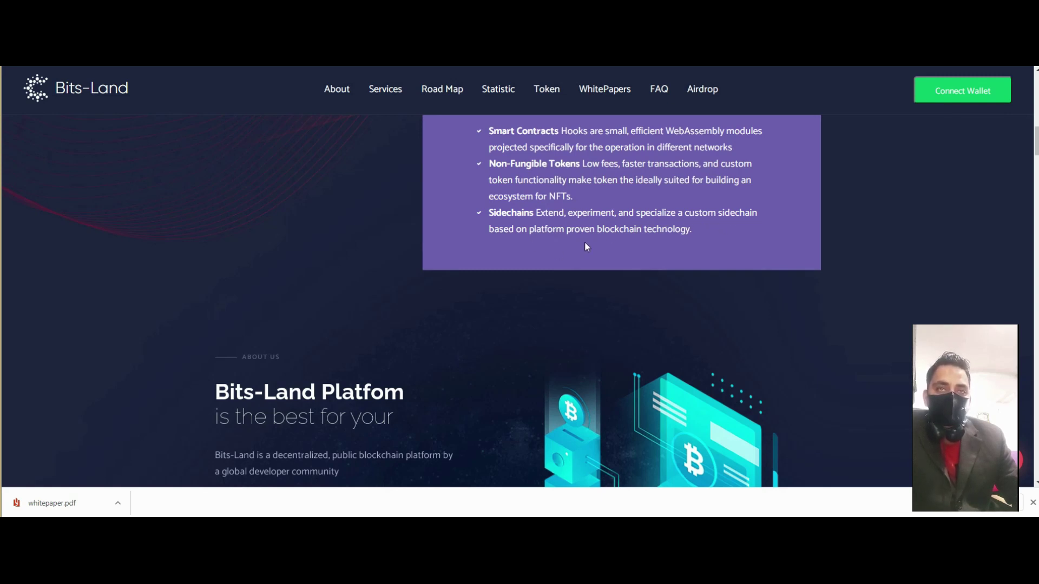
scroll(413, 231, "down", 3)
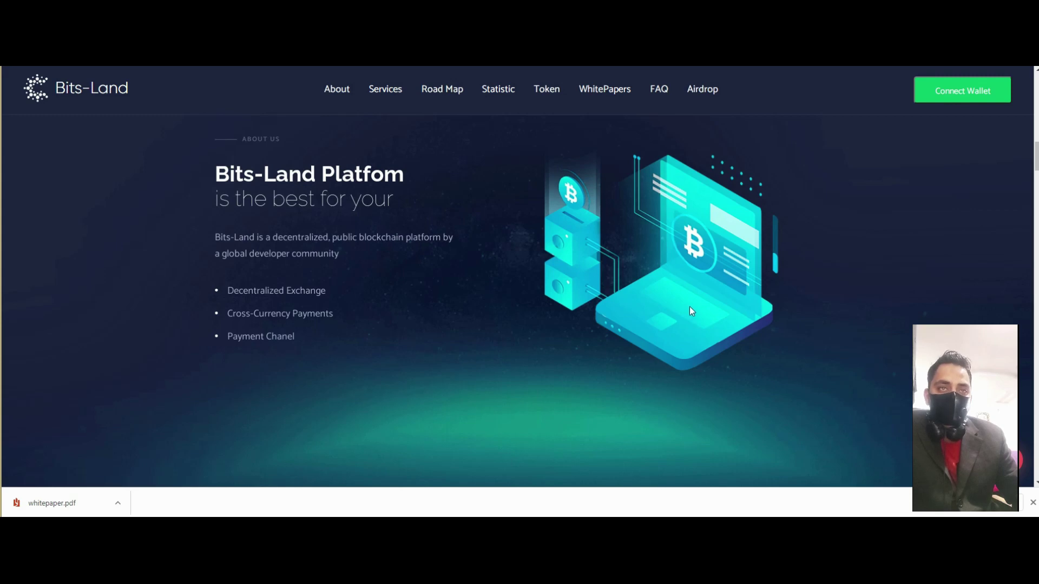
scroll(689, 308, "down", 1)
scroll(690, 311, "down", 1)
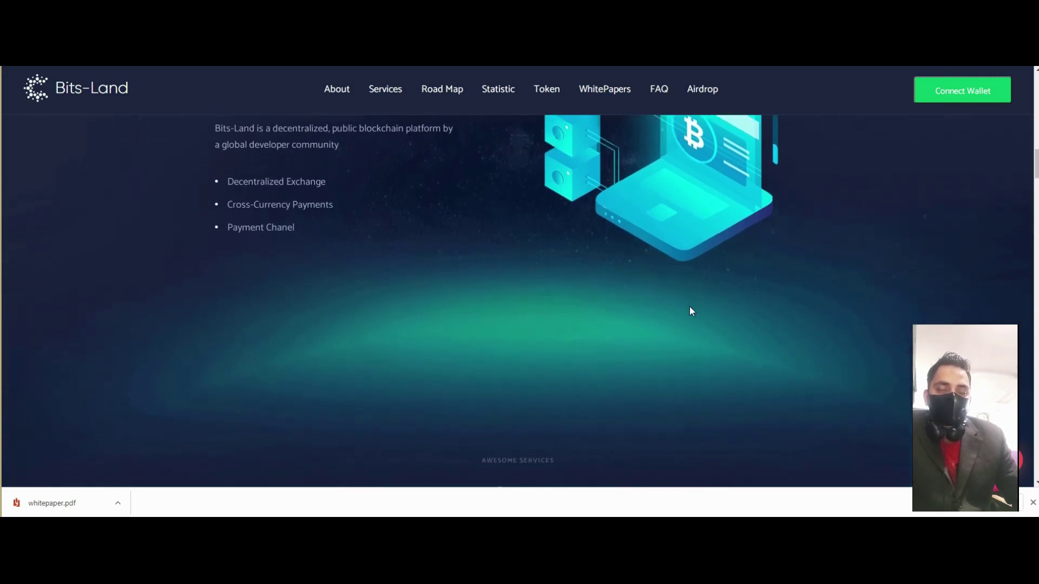
scroll(690, 311, "down", 1)
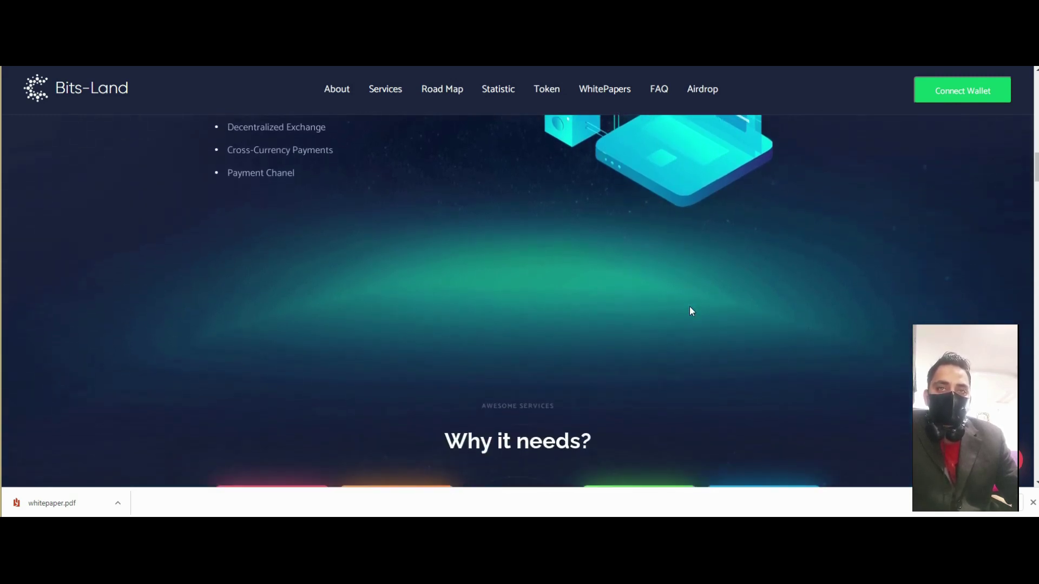
scroll(690, 311, "down", 1)
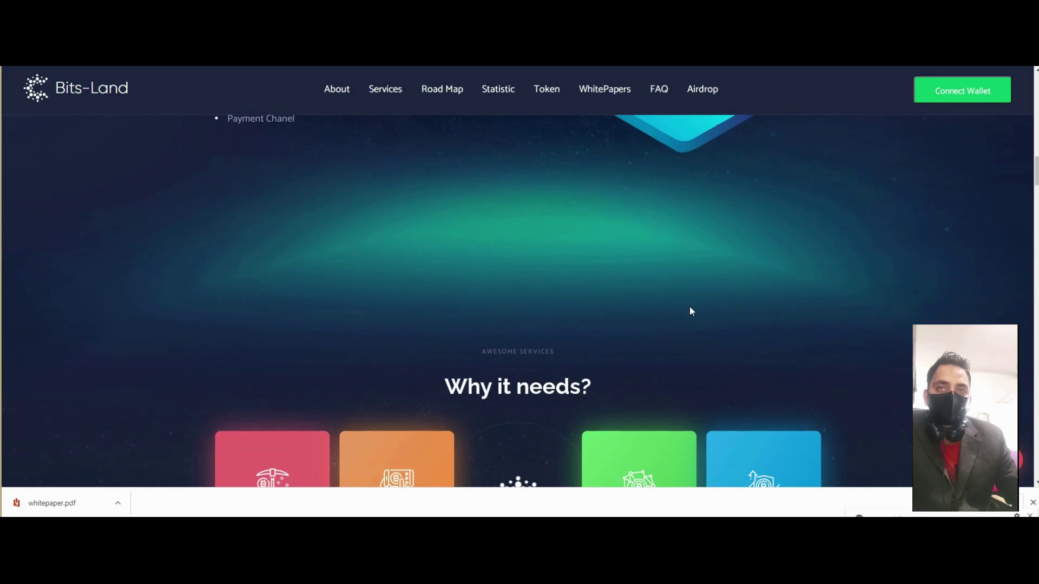
scroll(731, 341, "down", 1)
scroll(630, 295, "down", 3)
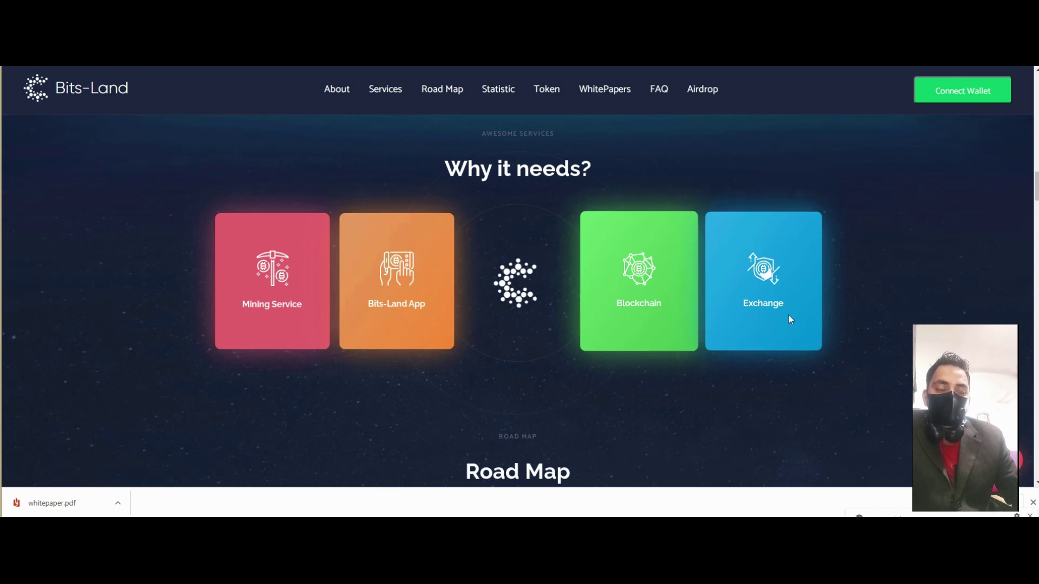
scroll(625, 228, "down", 3)
scroll(586, 216, "down", 1)
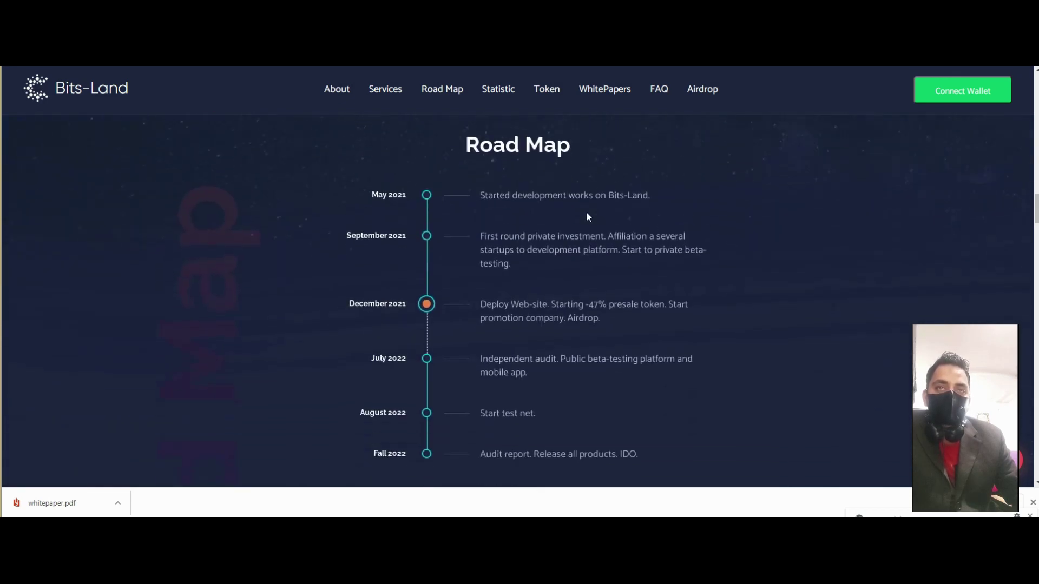
Highlight the Road Map heading and milestones from December 2021 through Fall 2022
left_click_drag(434, 148, 591, 154)
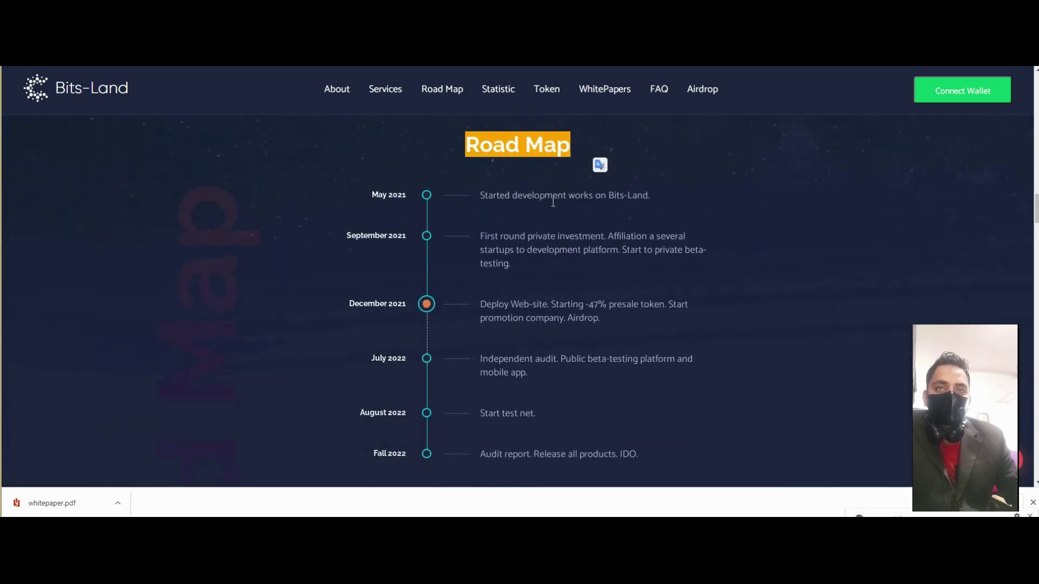
scroll(544, 209, "down", 2)
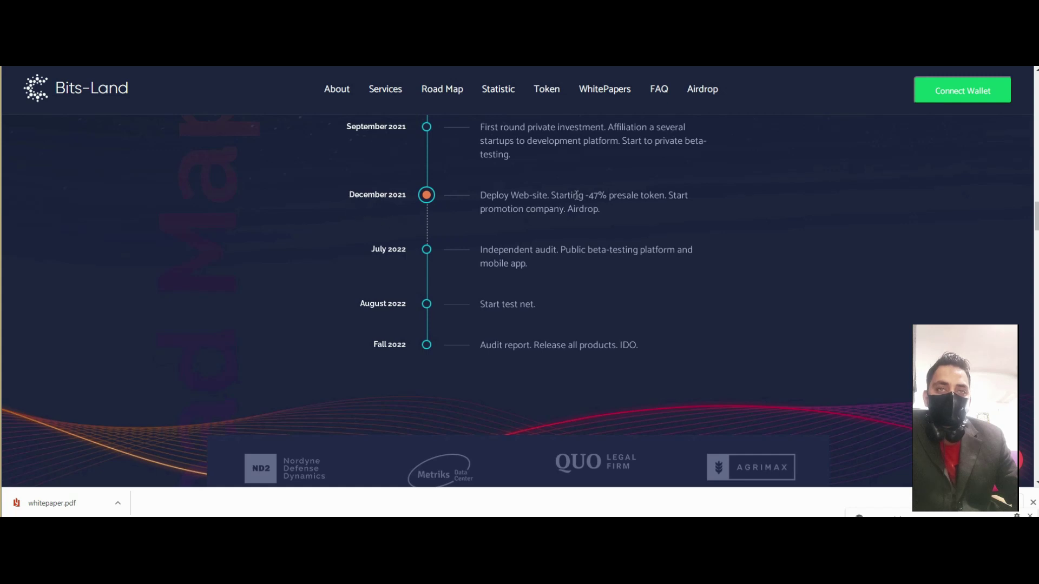
left_click_drag(593, 196, 673, 196)
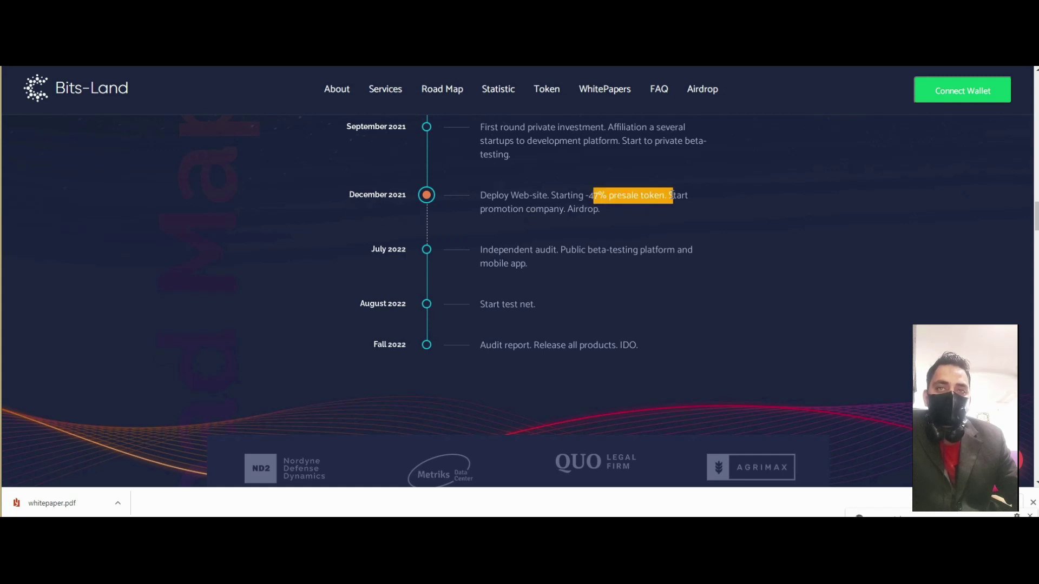
left_click(527, 222)
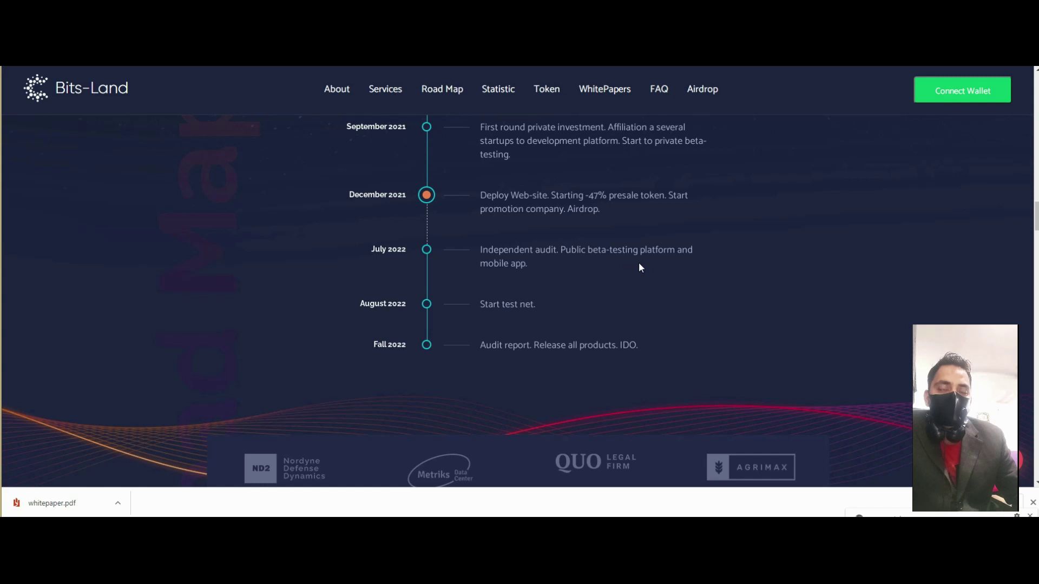
scroll(524, 272, "down", 1)
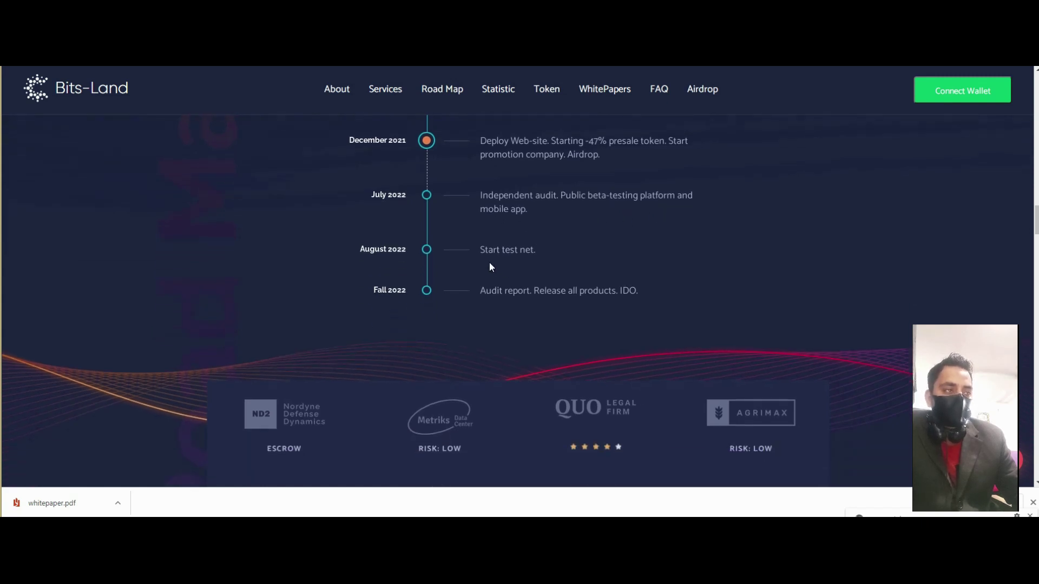
left_click_drag(479, 251, 539, 251)
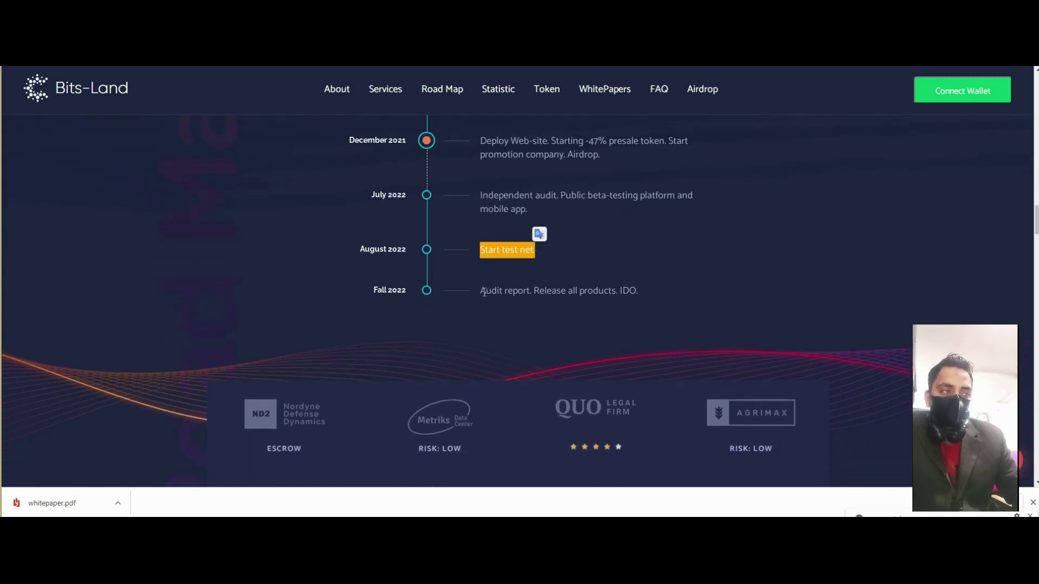
left_click_drag(482, 292, 647, 293)
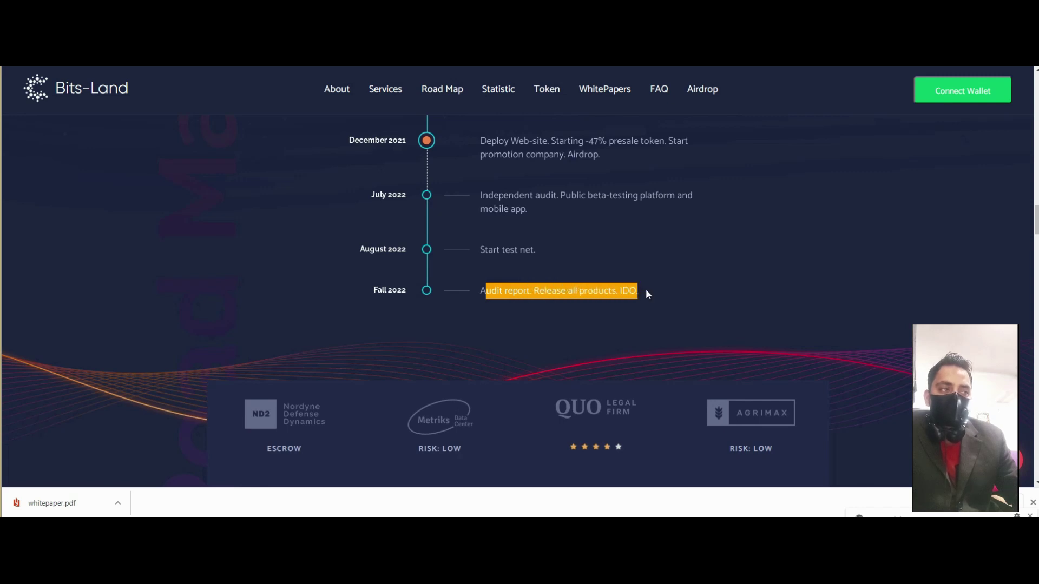
left_click(626, 333)
scroll(626, 333, "down", 2)
scroll(595, 298, "down", 2)
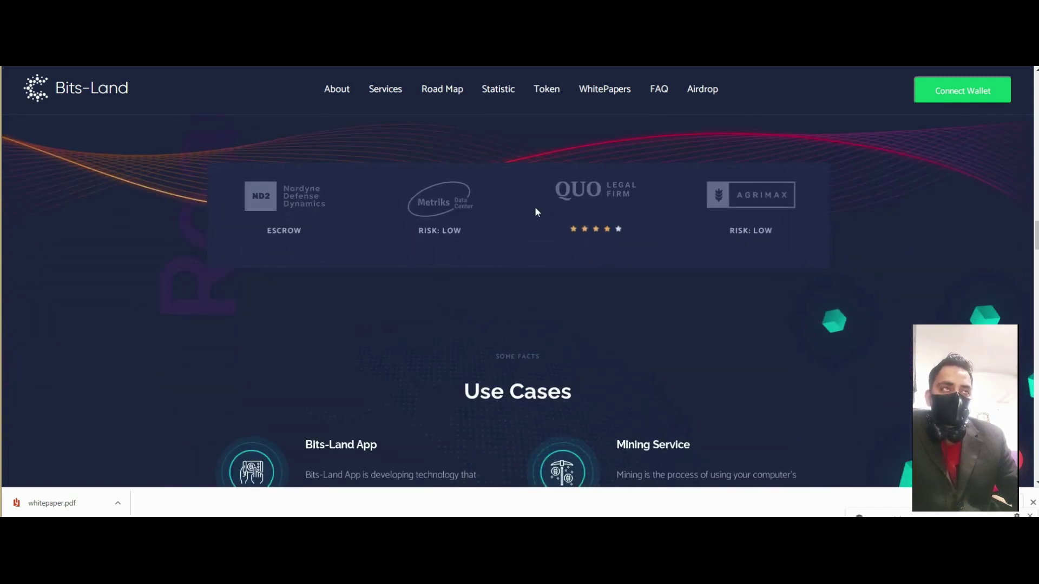
scroll(489, 201, "down", 3)
Highlight the Bits-Land App, Mining Service, Exchange, Bits-Land and Security use case headings
left_click_drag(304, 227, 394, 234)
left_click_drag(616, 232, 694, 235)
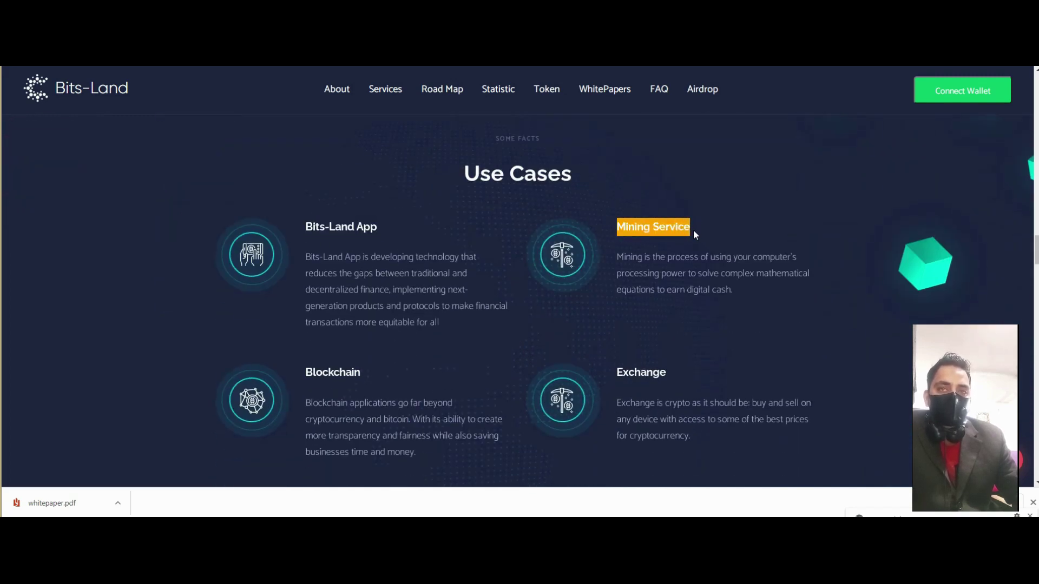
scroll(622, 251, "down", 2)
left_click_drag(283, 204, 413, 208)
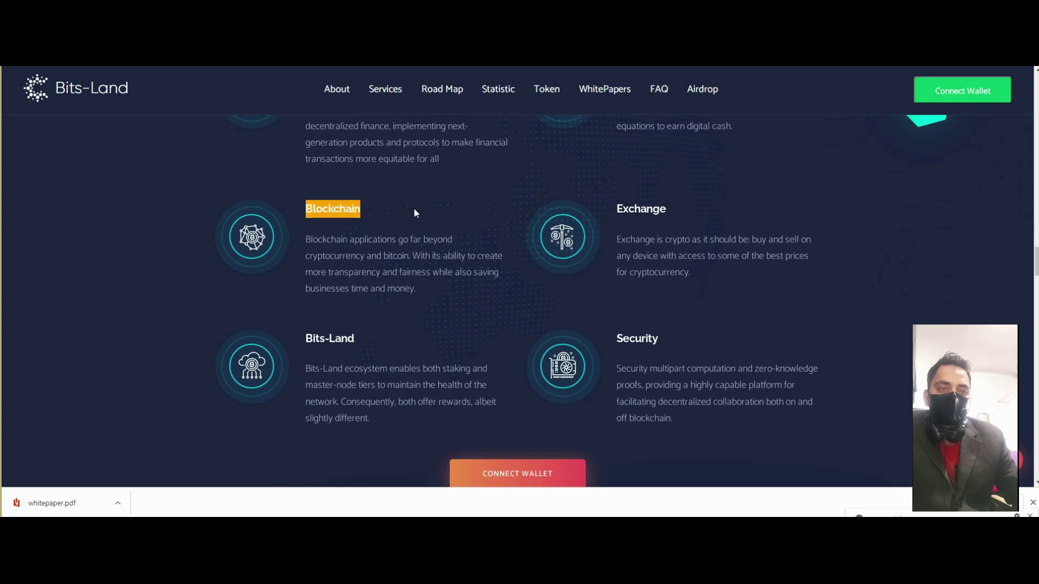
left_click_drag(610, 202, 698, 208)
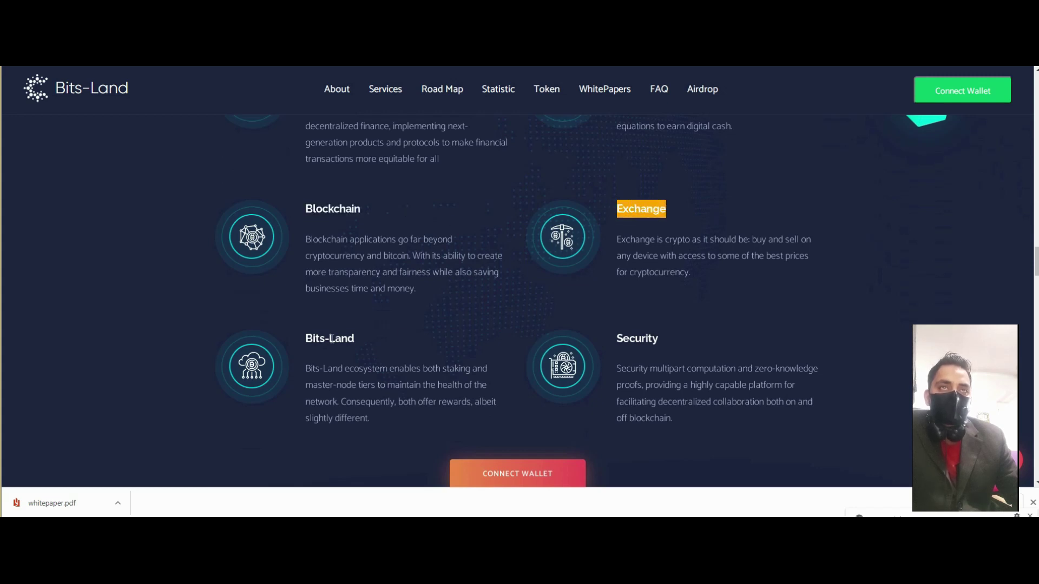
left_click_drag(302, 339, 389, 339)
left_click_drag(605, 333, 694, 336)
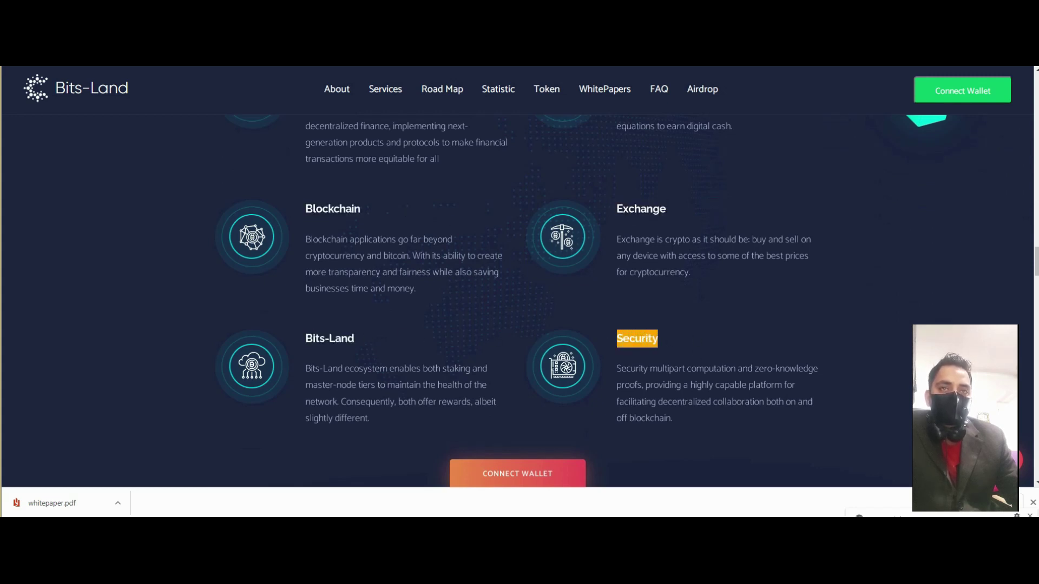
scroll(675, 246, "down", 3)
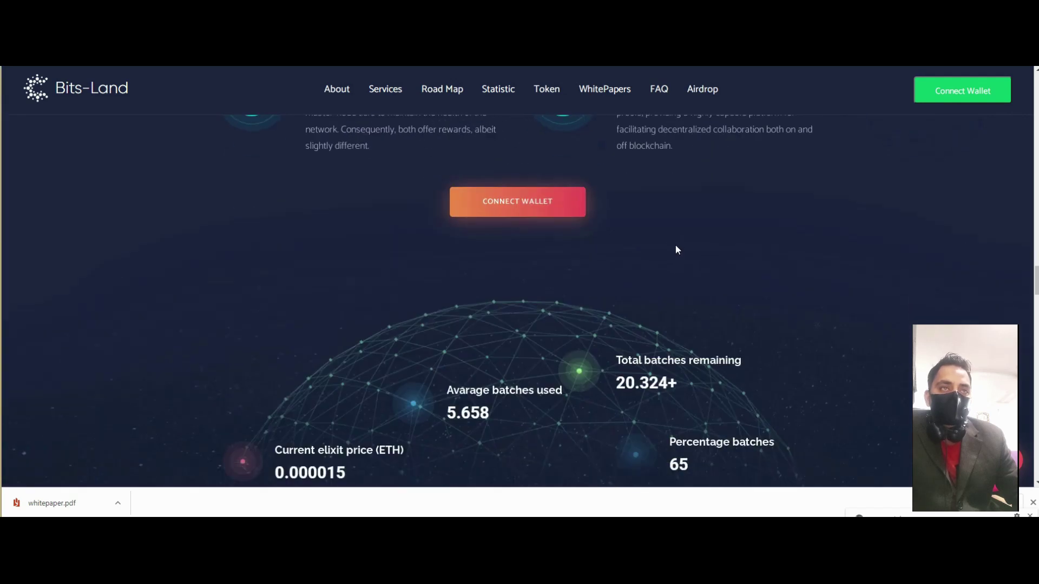
scroll(666, 244, "down", 3)
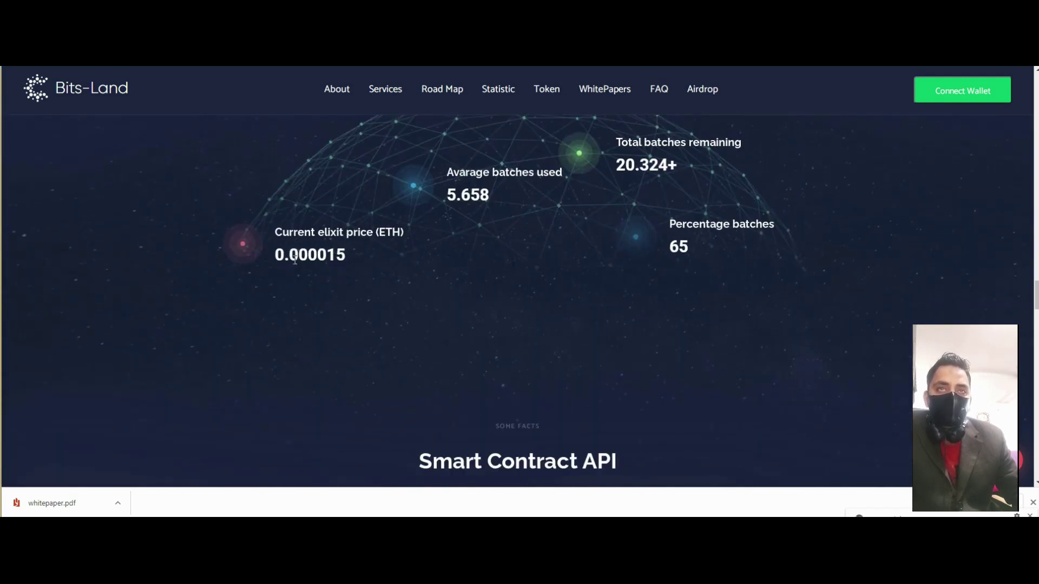
scroll(509, 235, "up", 1)
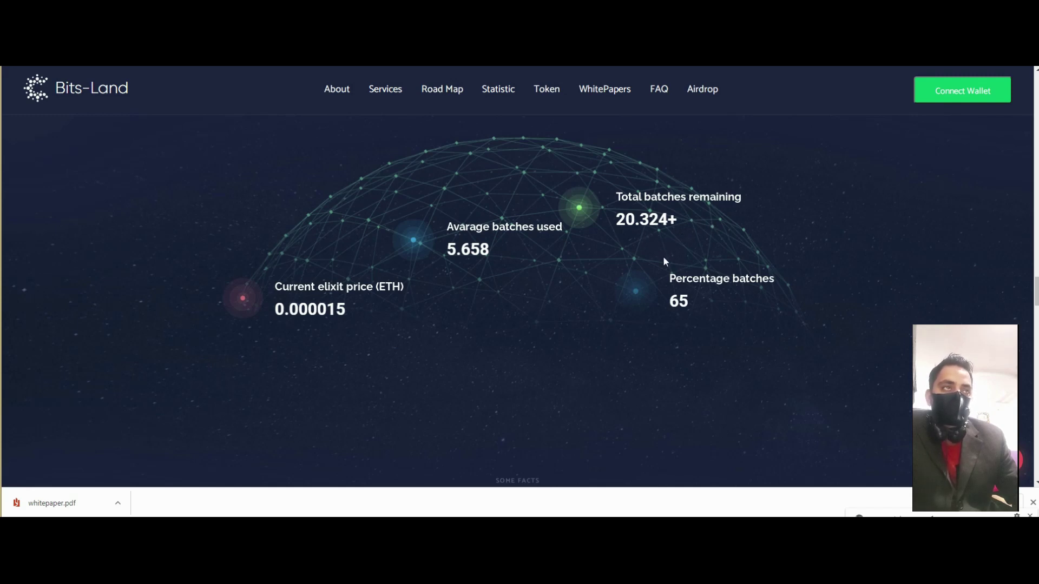
scroll(733, 243, "down", 1)
scroll(688, 258, "down", 2)
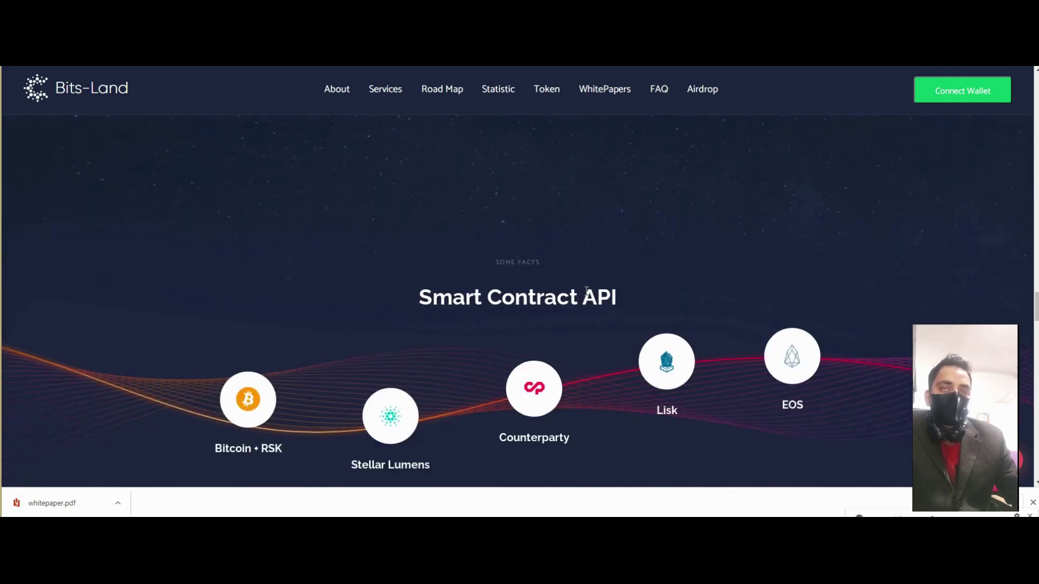
scroll(578, 269, "down", 2)
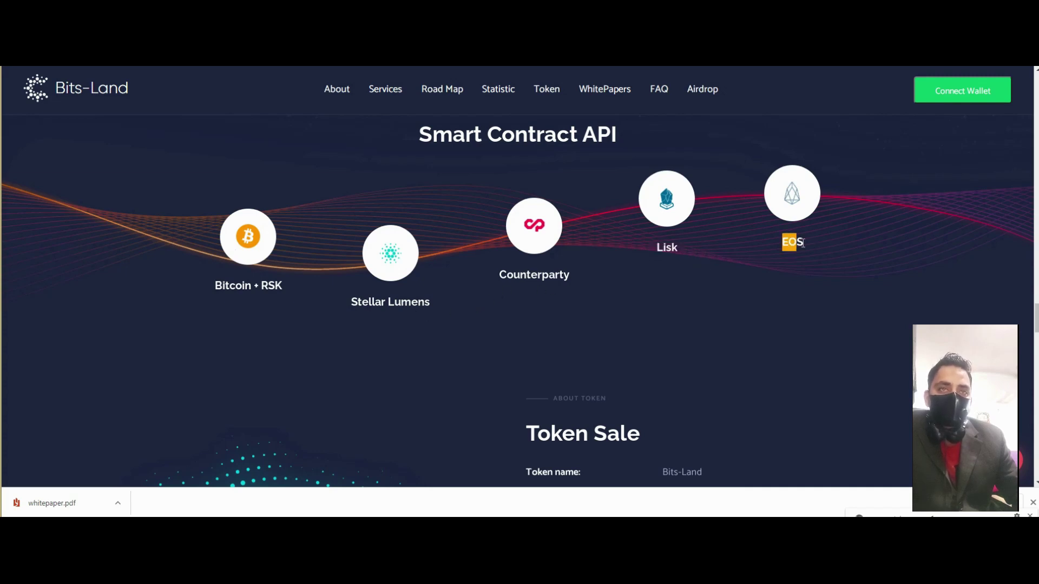
left_click_drag(792, 241, 738, 282)
scroll(735, 282, "down", 3)
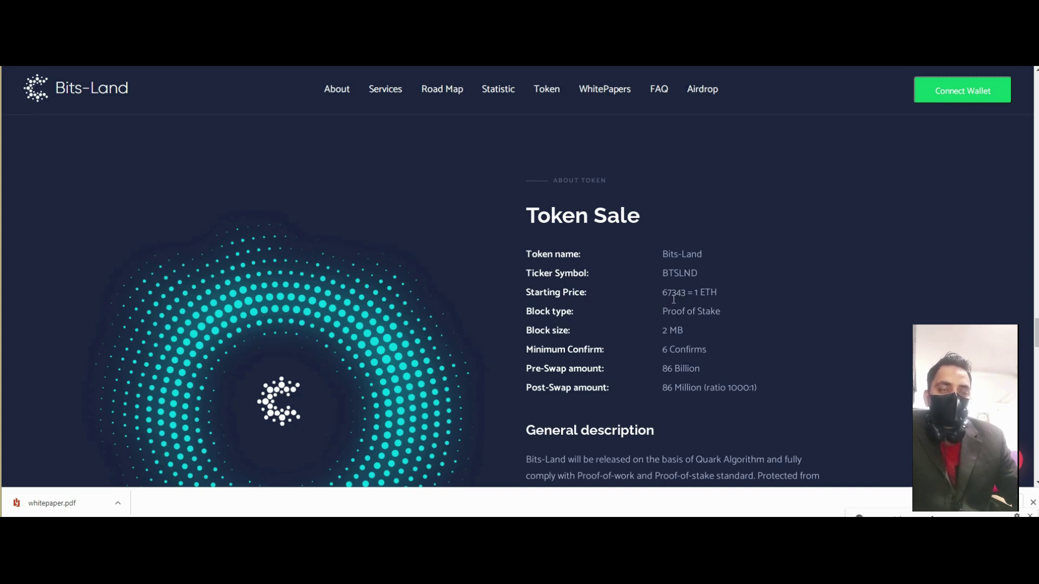
scroll(702, 326, "down", 1)
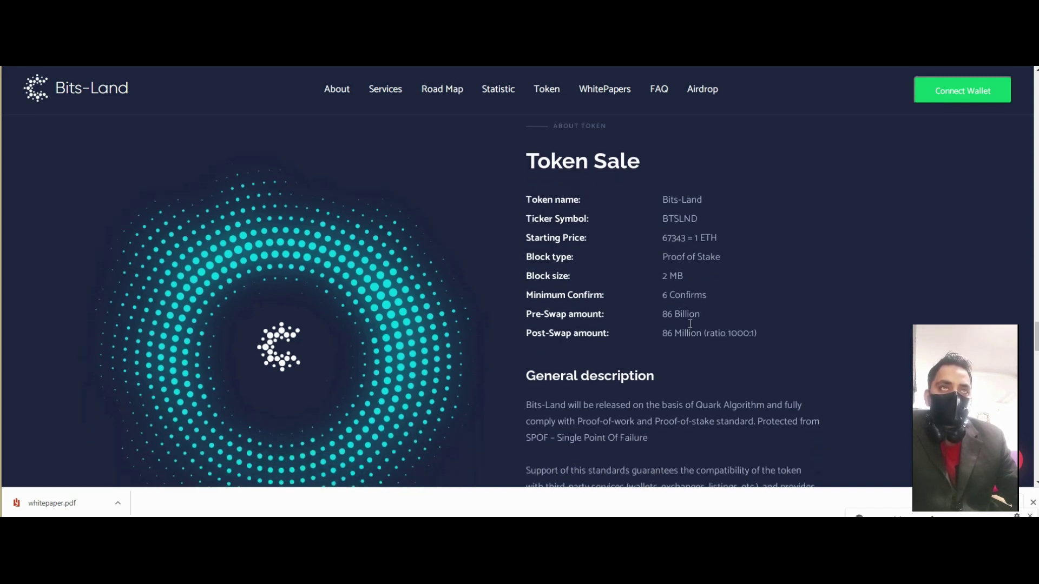
scroll(674, 296, "down", 1)
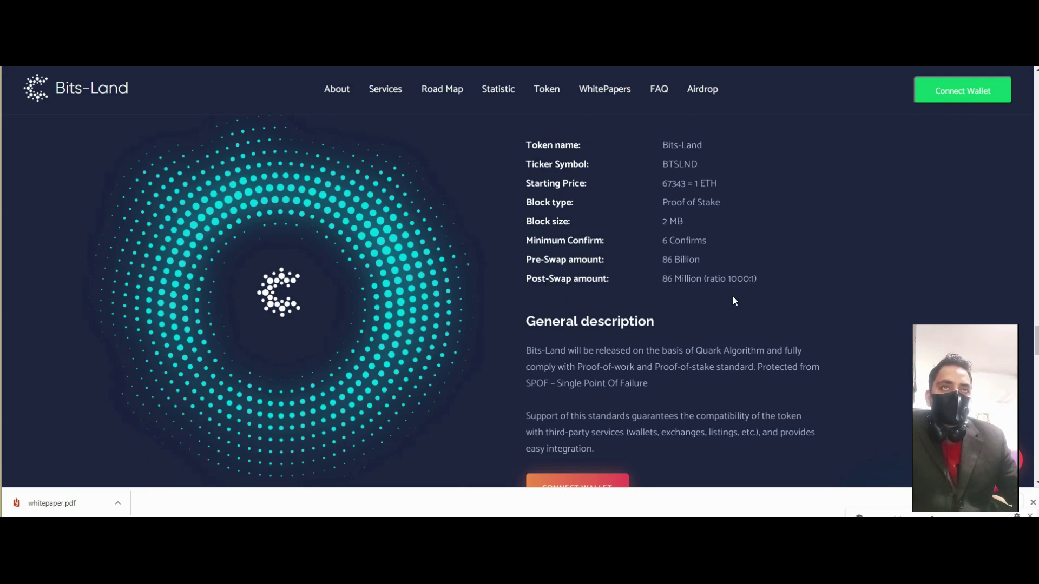
scroll(736, 290, "down", 1)
scroll(736, 290, "down", 3)
scroll(739, 294, "down", 3)
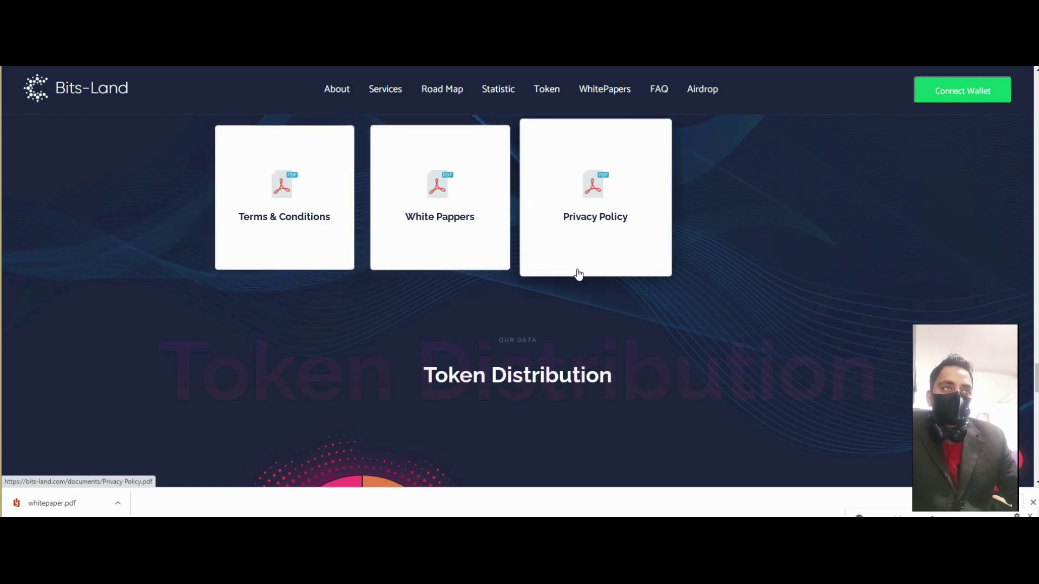
scroll(486, 320, "down", 3)
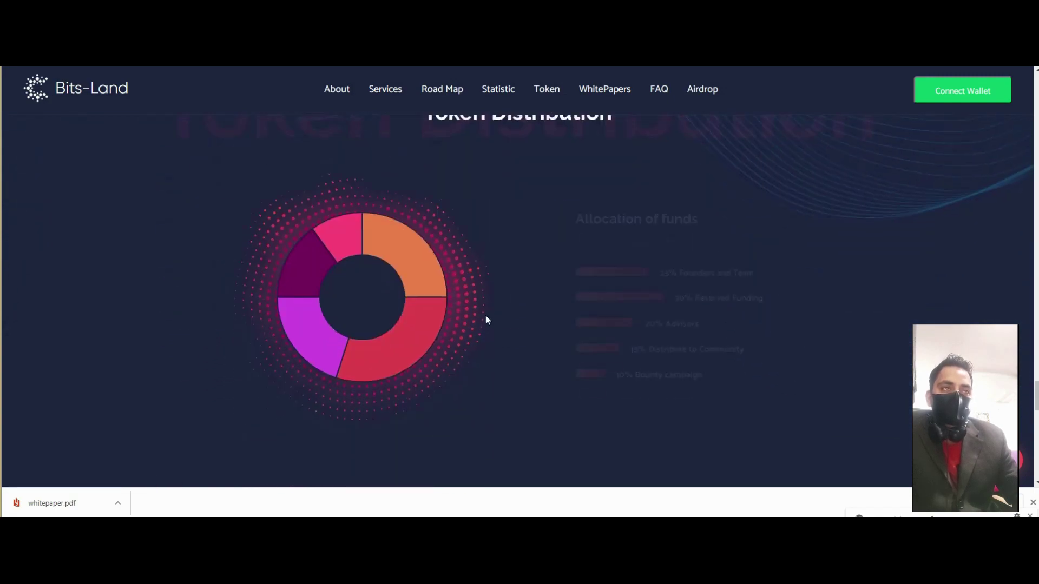
scroll(487, 315, "down", 1)
scroll(487, 316, "down", 2)
scroll(492, 312, "down", 2)
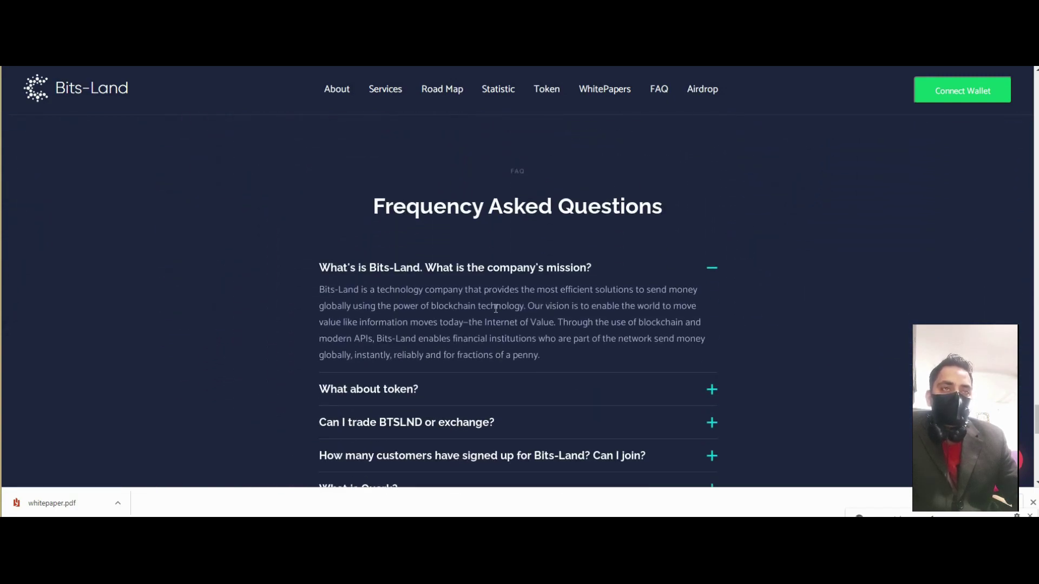
scroll(493, 310, "down", 2)
scroll(493, 309, "down", 3)
scroll(491, 312, "down", 3)
scroll(490, 313, "up", 3)
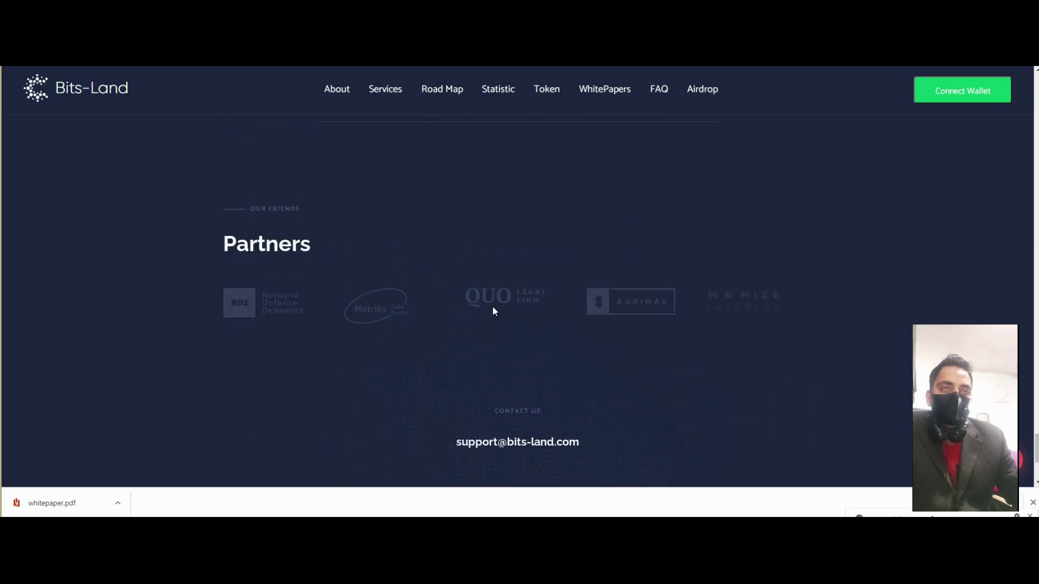
scroll(479, 309, "down", 3)
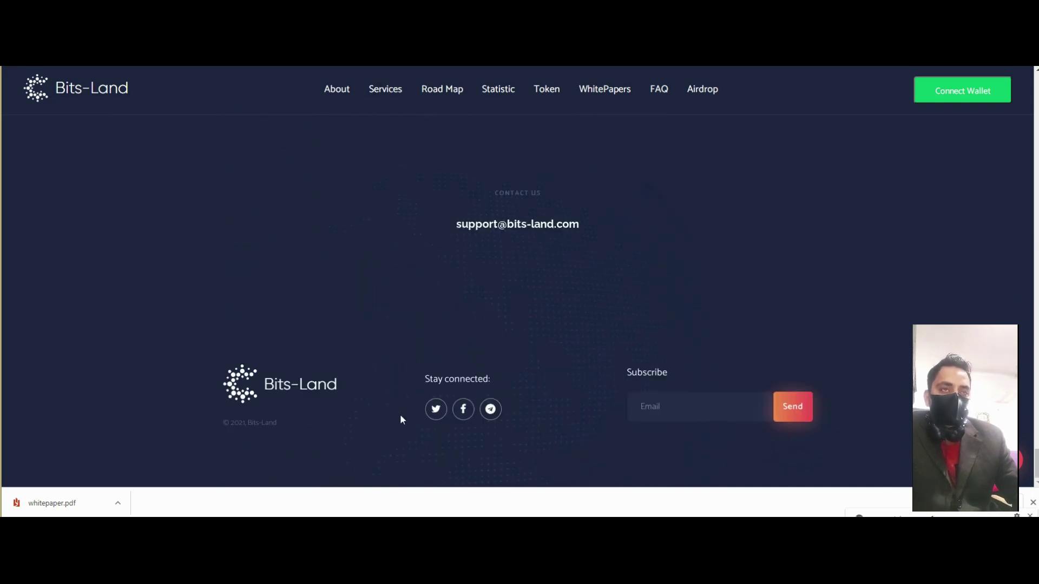
Highlight the Stay connected footer heading, then drag the scrollbar back to the top
left_click_drag(401, 415, 561, 407)
left_click(566, 381)
scroll(563, 244, "up", 5)
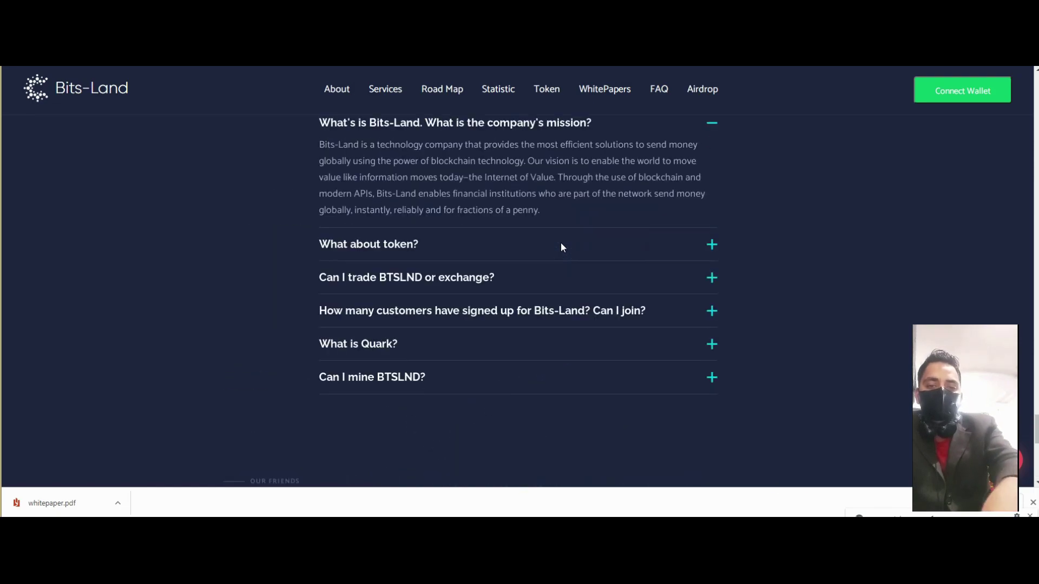
scroll(561, 243, "up", 4)
scroll(560, 245, "up", 5)
scroll(560, 247, "up", 5)
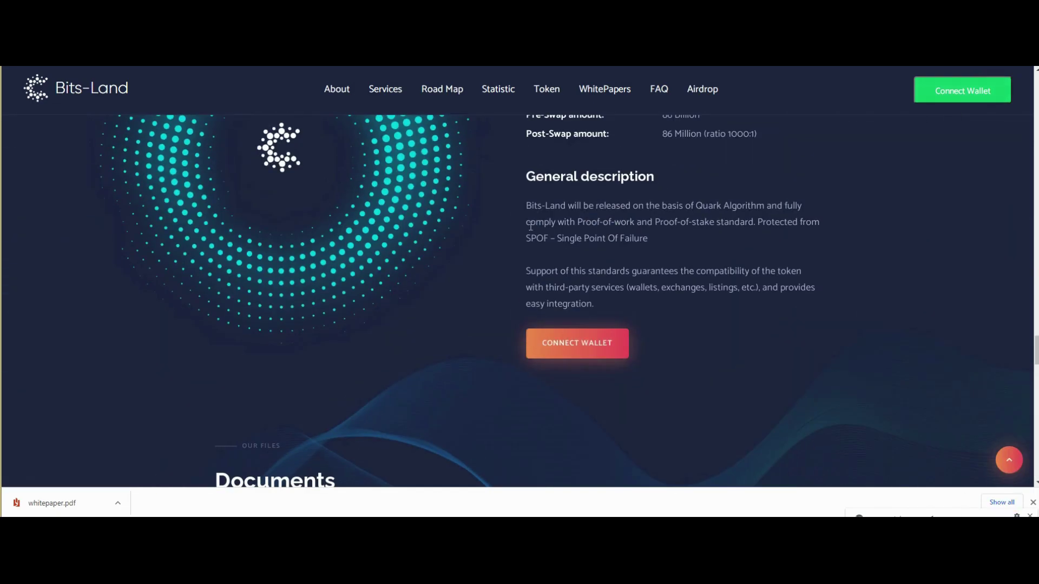
scroll(730, 260, "up", 5)
left_click_drag(1035, 325, 1021, 95)
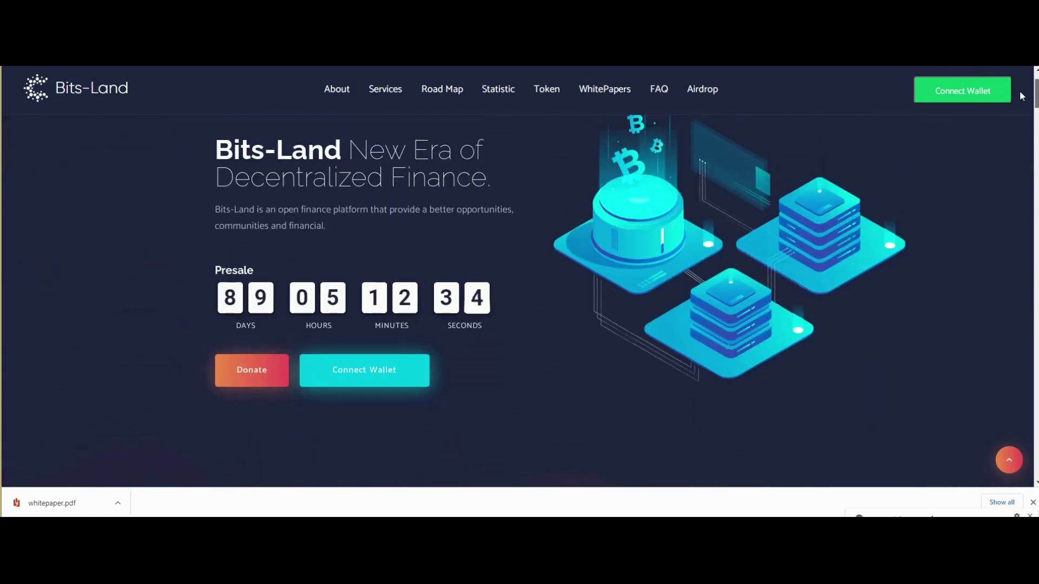
scroll(522, 251, "up", 1)
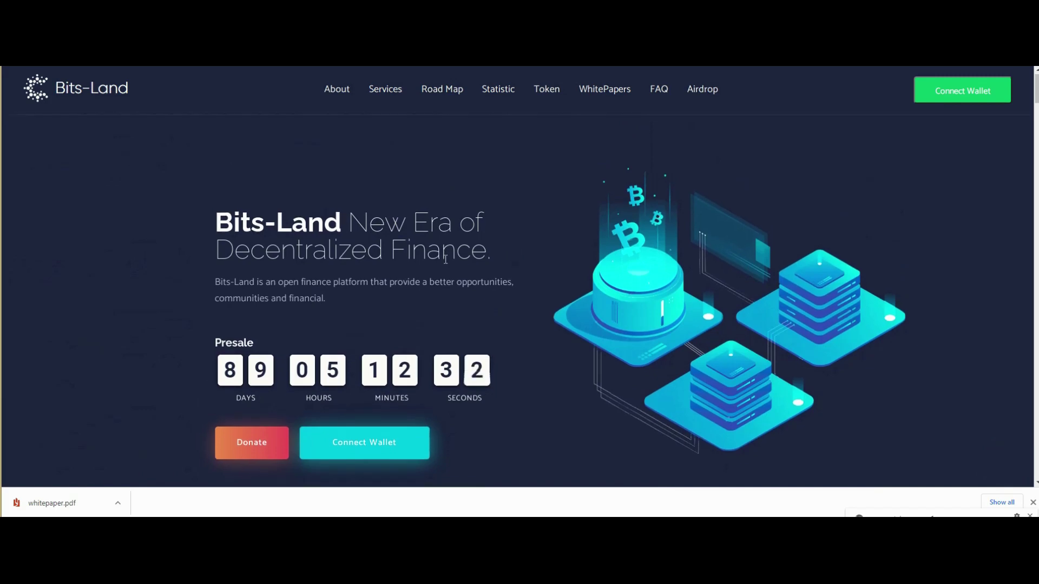